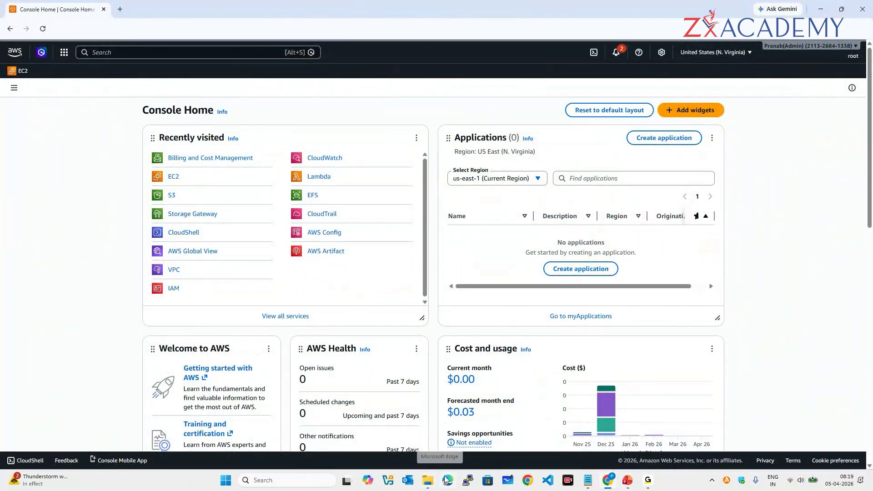
# Step: Switch to Notepad, highlight the PuTTY download URL in the note, and return to the AWS console
pyautogui.click(588, 480)
pyautogui.moveTo(382, 65); pyautogui.dragTo(40, 66)
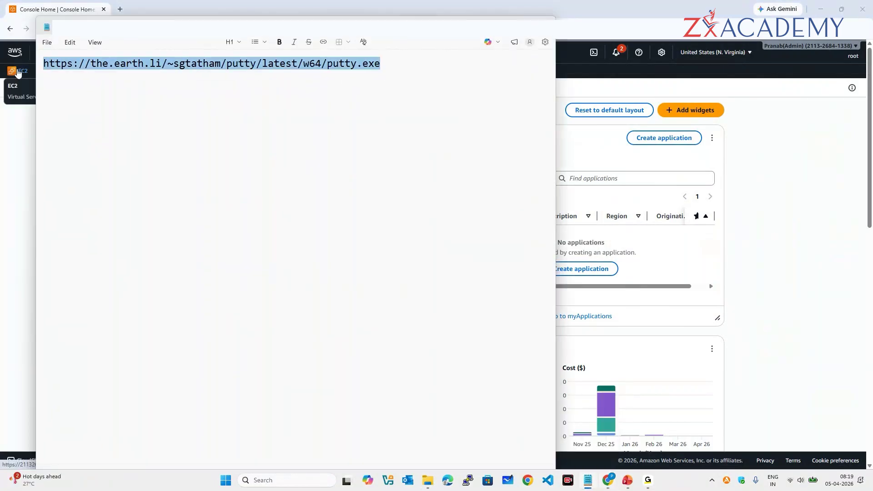
pyautogui.click(755, 247)
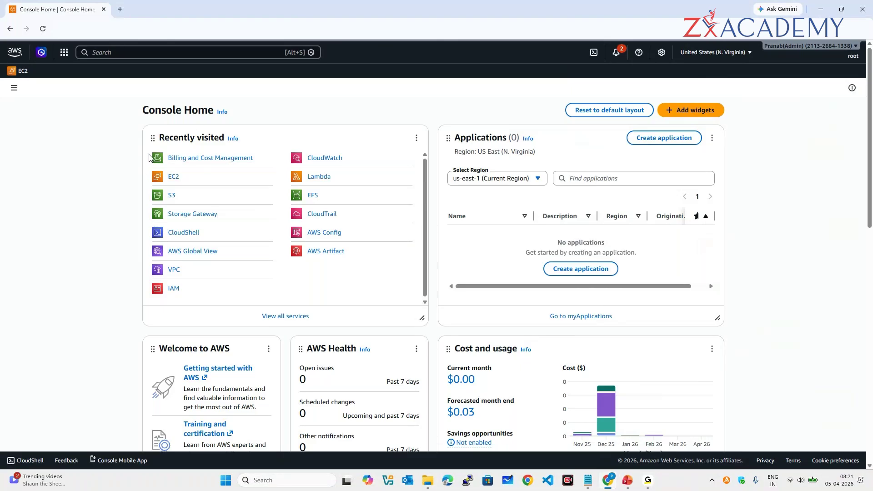
# Step: Find and open the EC2 service, and switch the region to Asia Pacific (Mumbai)
pyautogui.click(117, 53)
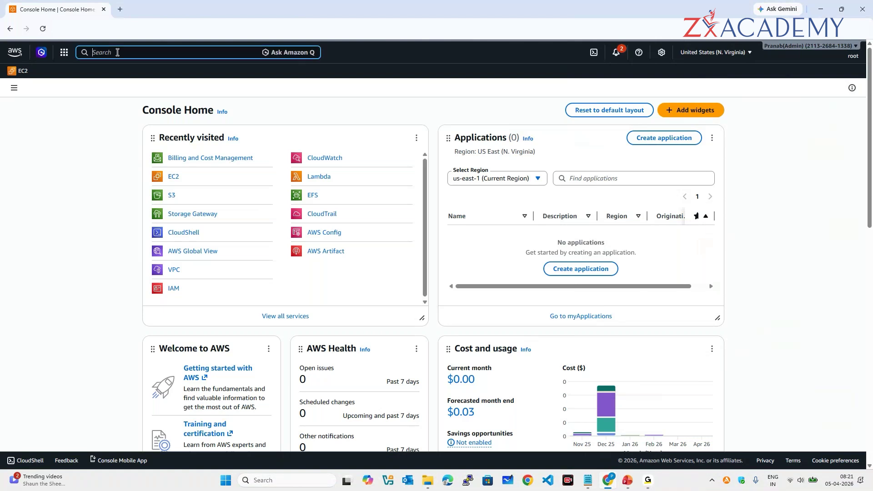
pyautogui.write('ec2')
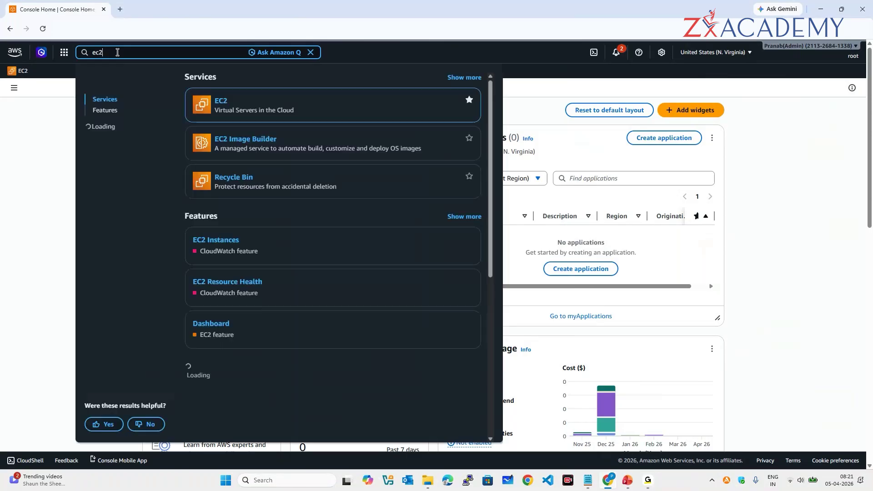
pyautogui.click(221, 104)
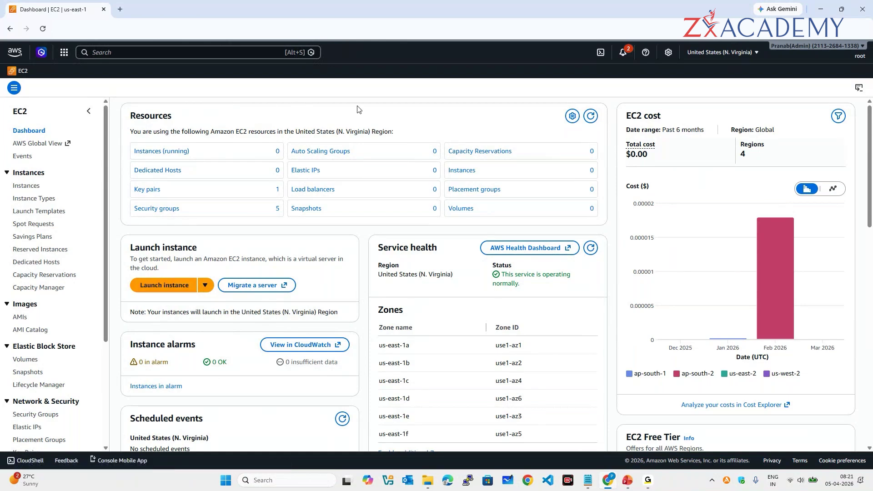
pyautogui.click(733, 55)
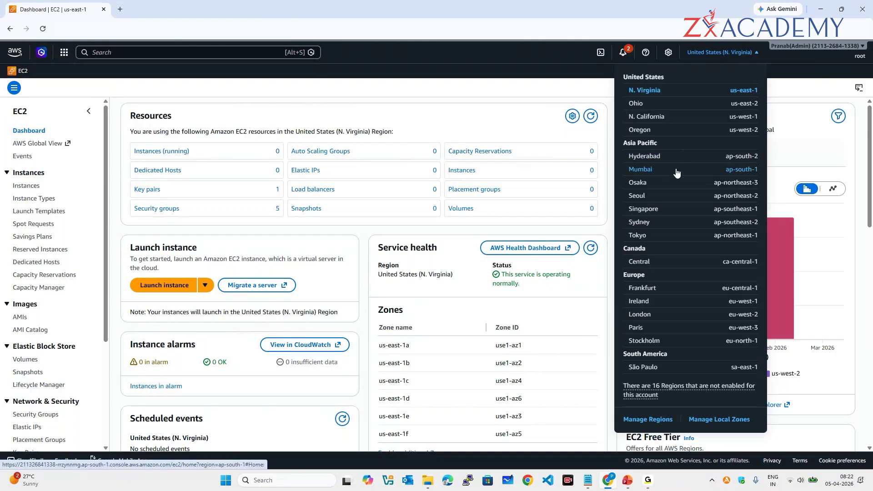
pyautogui.click(647, 171)
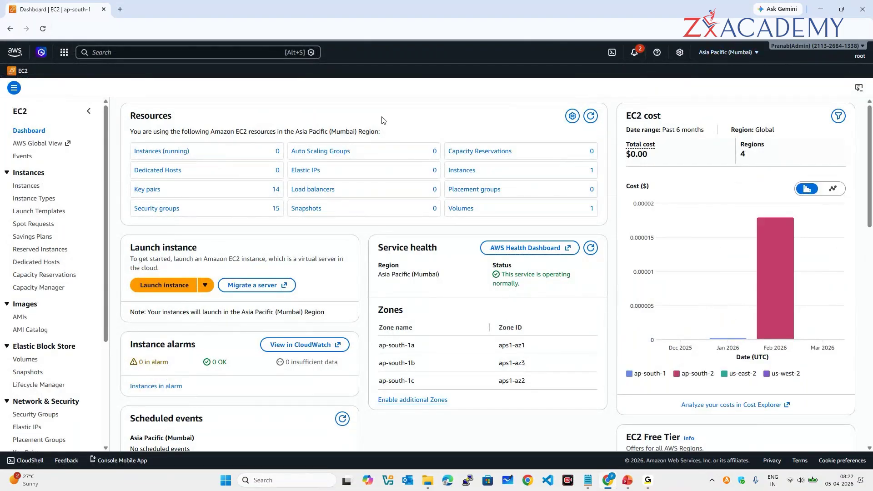
# Step: Start launching a new EC2 instance and name it "demo instance"
pyautogui.click(165, 291)
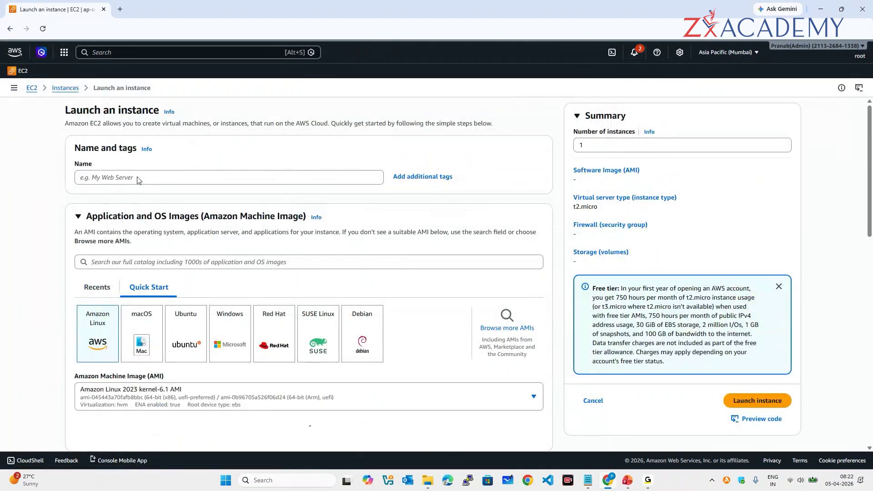
pyautogui.click(134, 178)
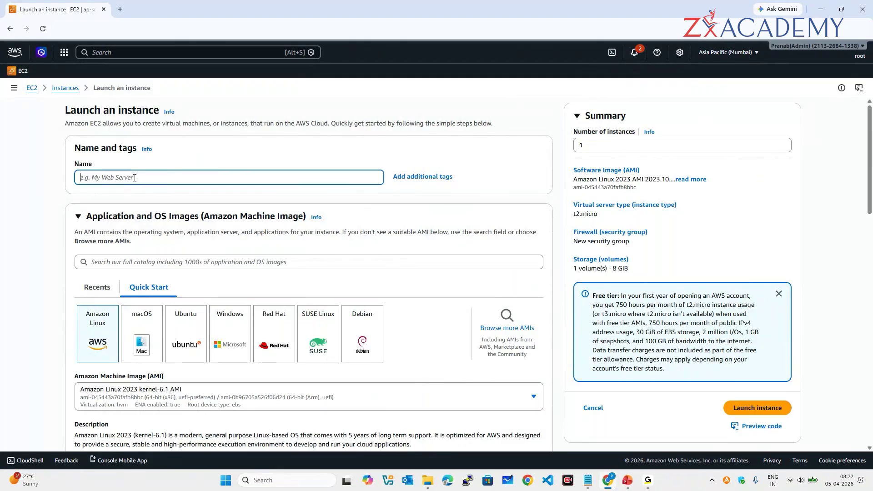
pyautogui.write('demo instance')
# Step: Browse the full AMI catalog and examine which Quick Start images are marked free tier eligible
pyautogui.scroll(-2, 136, 269)
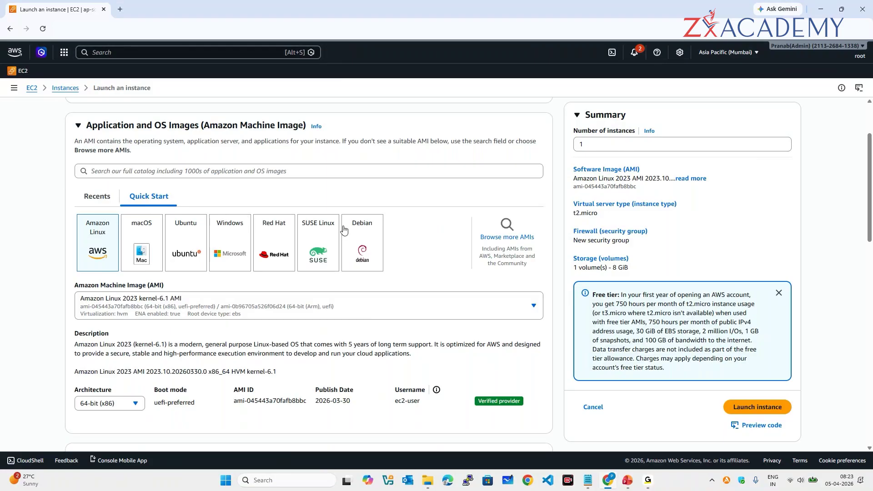
pyautogui.click(503, 239)
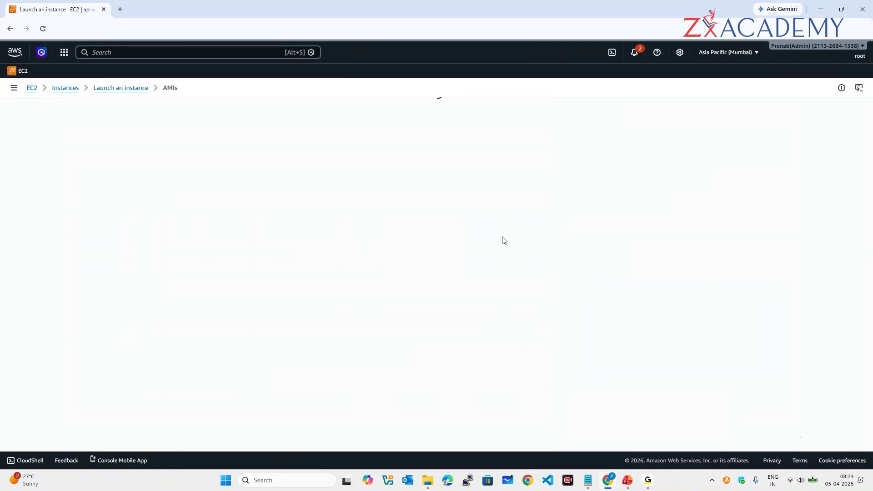
pyautogui.scroll(-1, 282, 239)
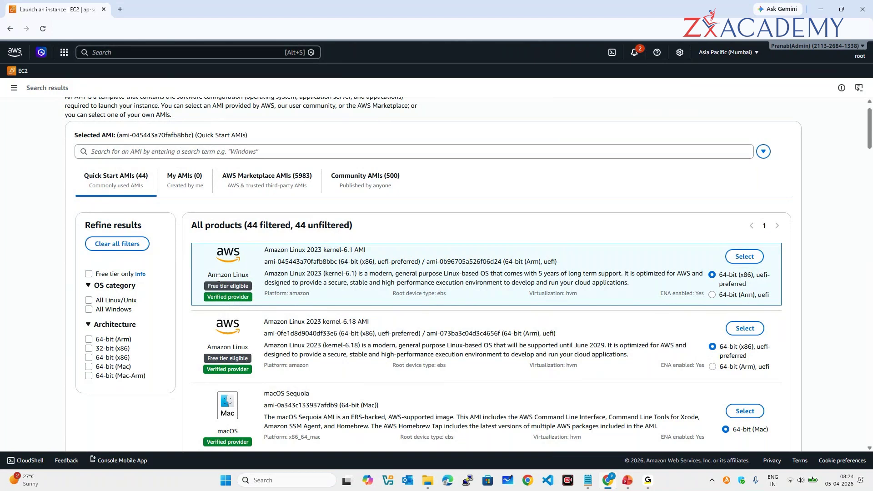
pyautogui.scroll(-1, 213, 286)
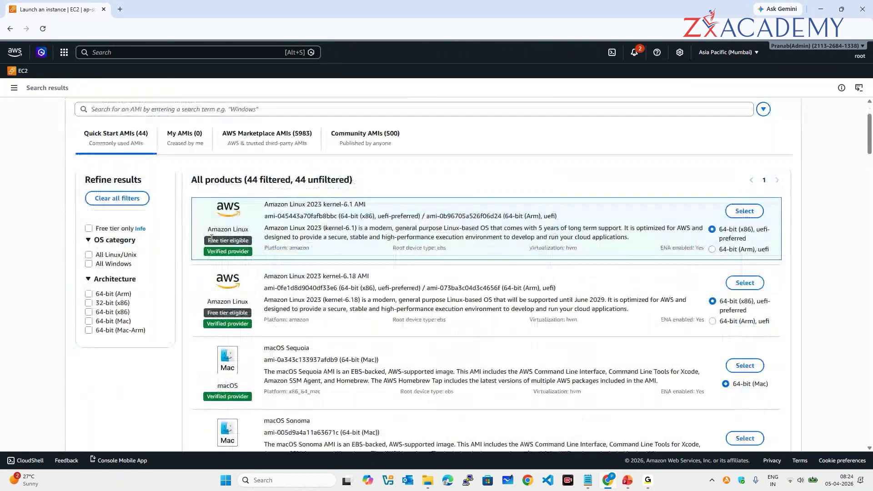
pyautogui.moveTo(230, 241); pyautogui.dragTo(248, 240)
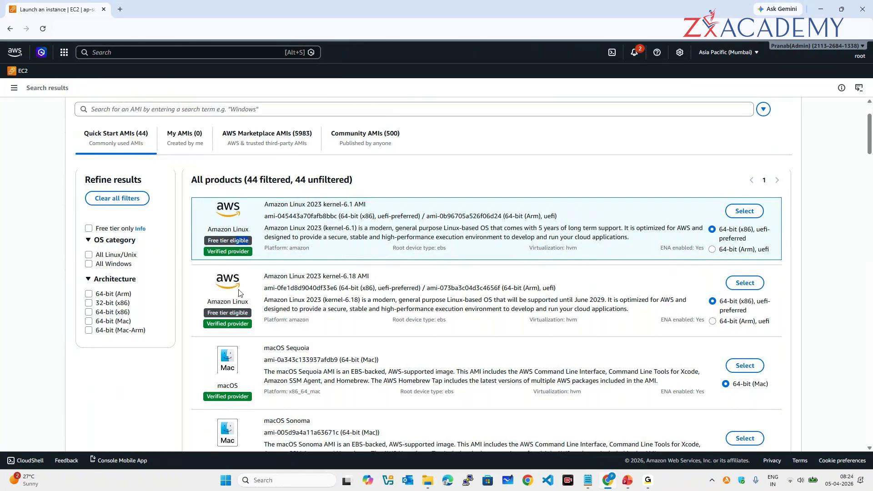
pyautogui.scroll(-2, 240, 293)
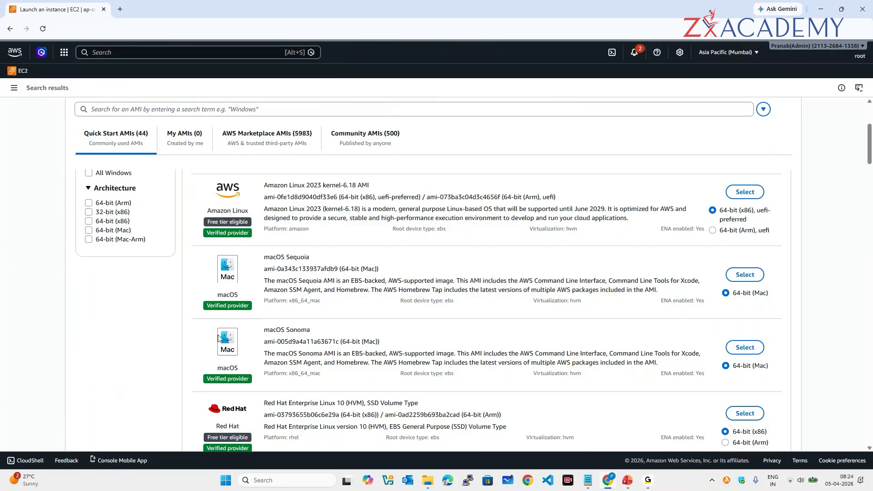
pyautogui.scroll(-1, 241, 296)
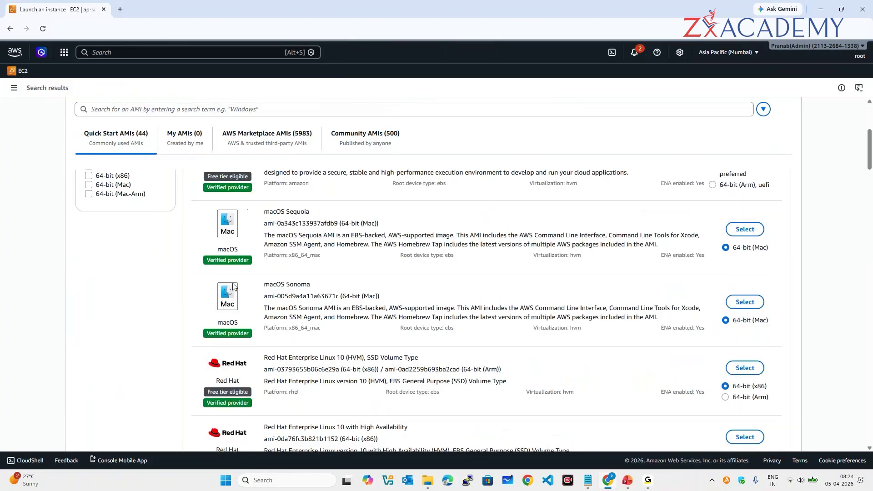
pyautogui.scroll(-1, 233, 286)
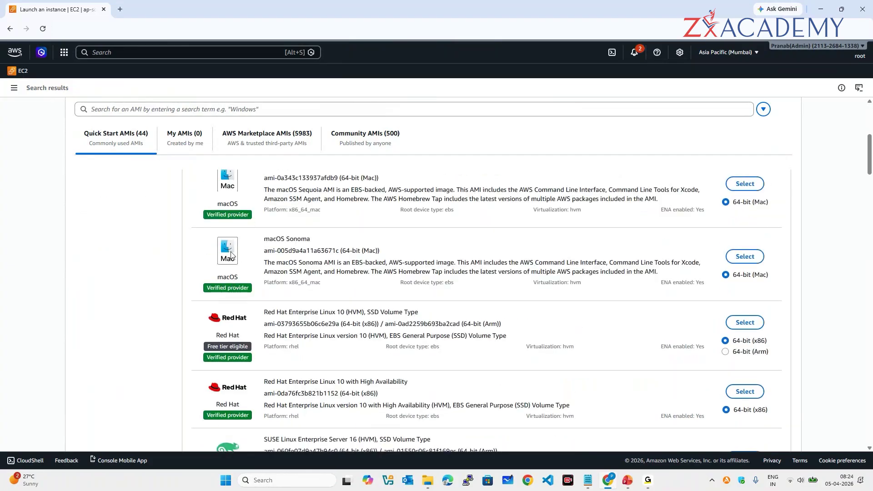
pyautogui.scroll(-3, 232, 272)
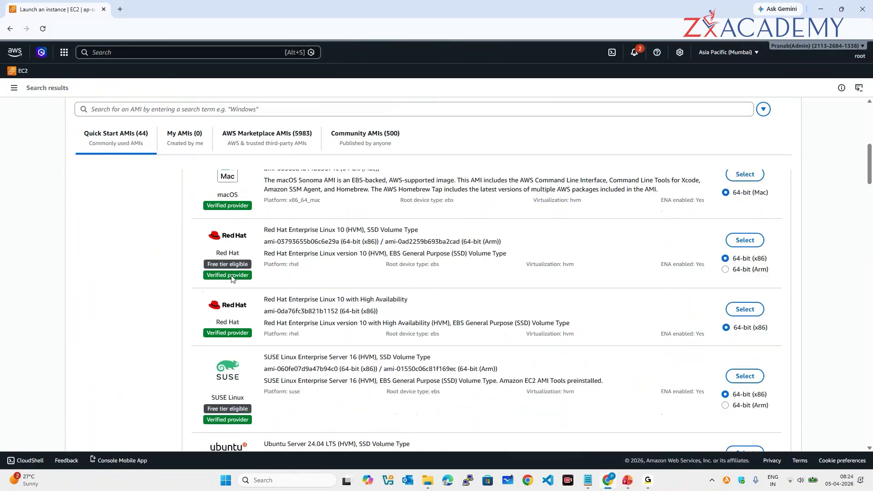
pyautogui.scroll(-9, 268, 269)
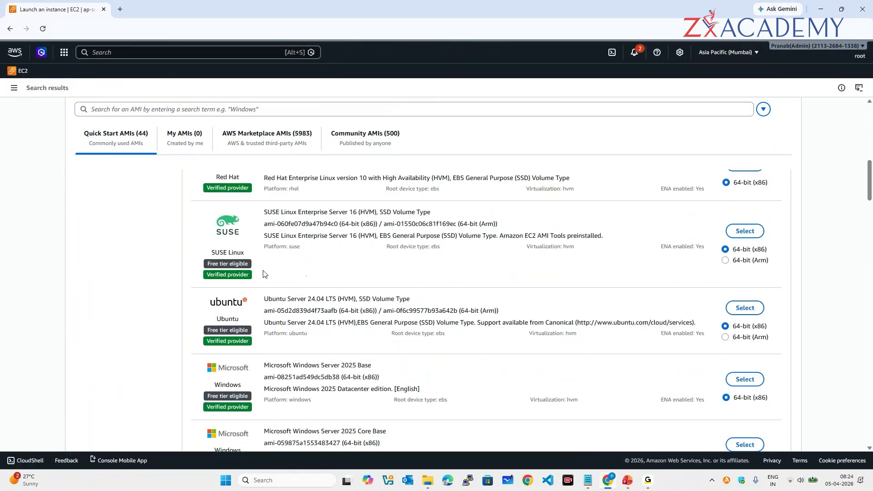
pyautogui.scroll(12, 235, 326)
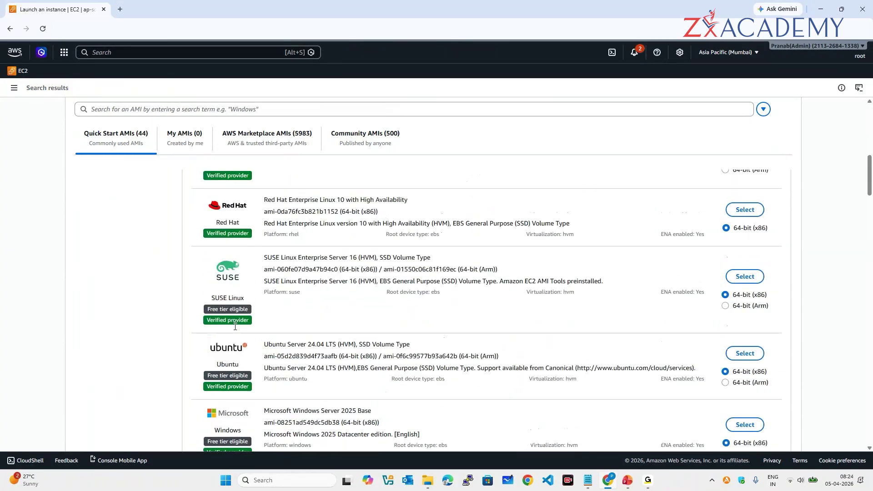
pyautogui.scroll(2, 268, 217)
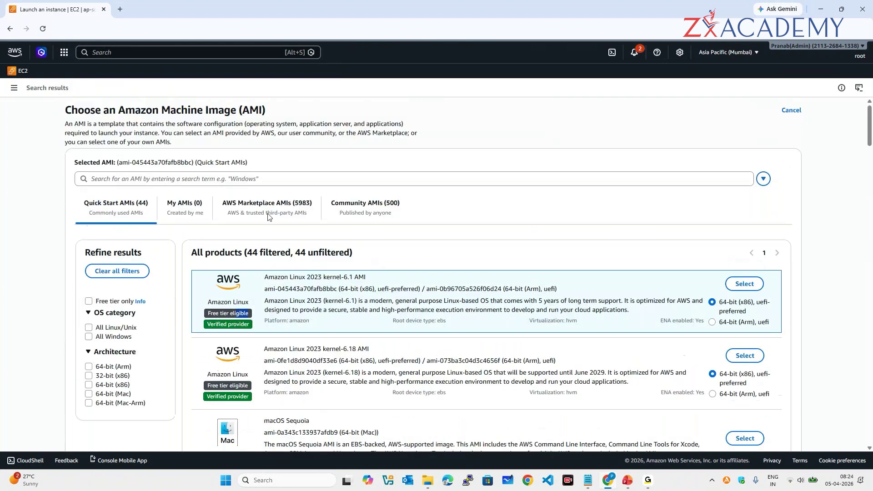
# Step: Show the AWS Marketplace AMIs and examine the free trial and pricing details of the Fortinet FortiGate Next-Generation Firewall listing
pyautogui.click(267, 206)
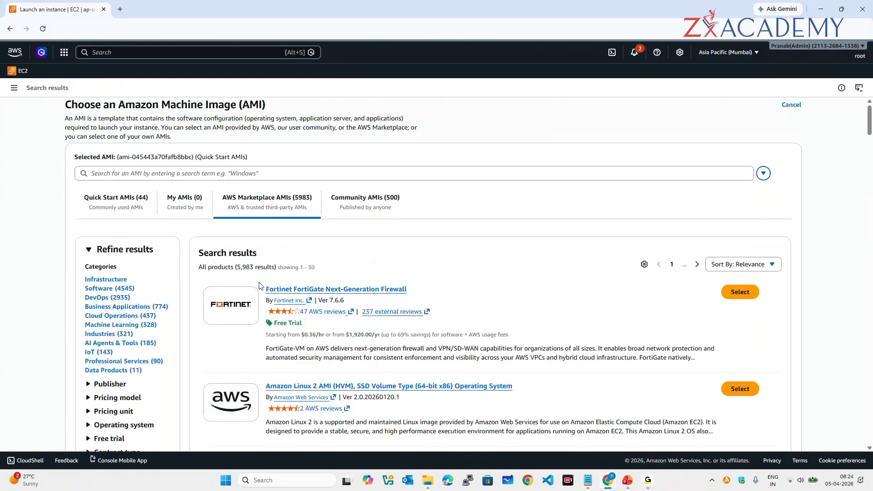
pyautogui.scroll(-2, 237, 299)
pyautogui.scroll(-3, 237, 299)
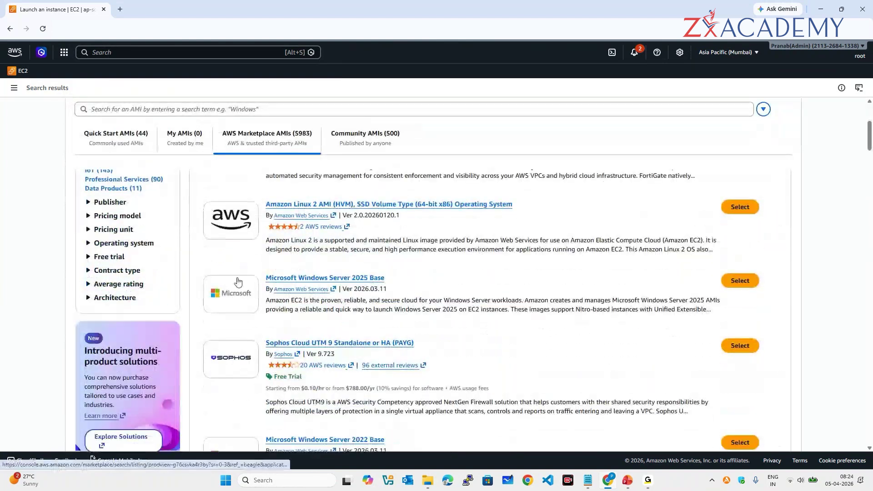
pyautogui.scroll(5, 273, 310)
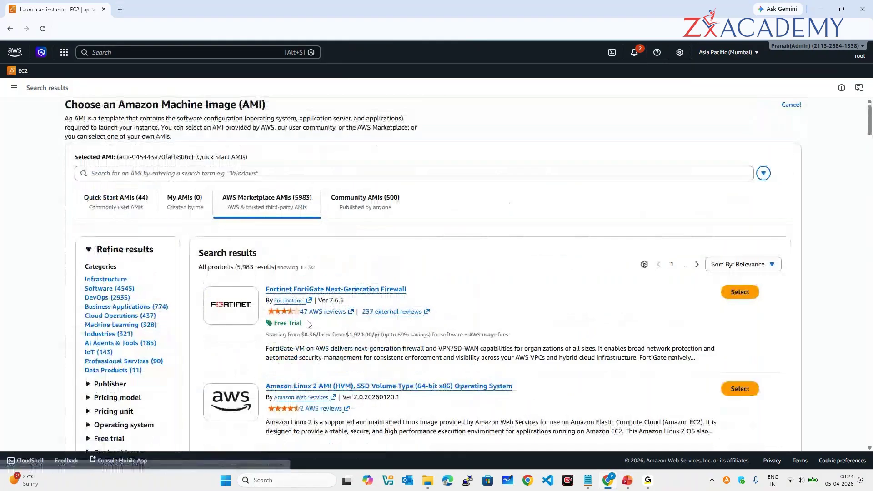
pyautogui.moveTo(304, 323); pyautogui.dragTo(274, 327)
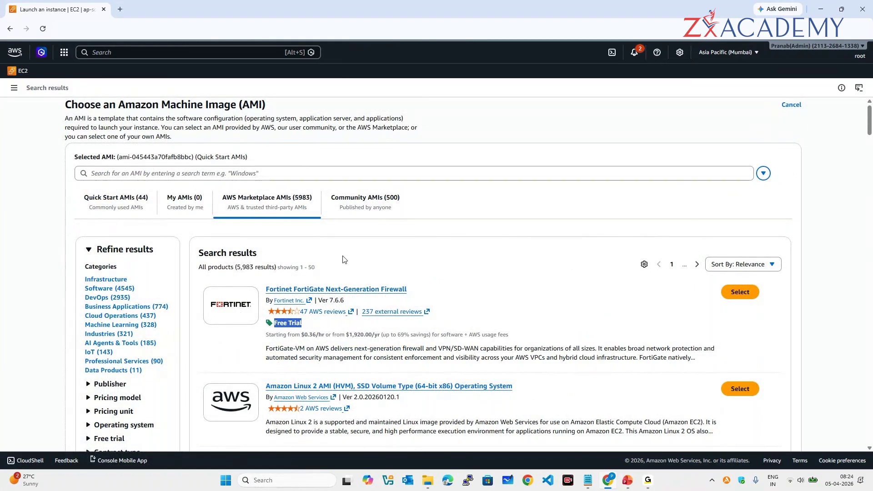
pyautogui.scroll(-1, 215, 290)
pyautogui.scroll(-2, 255, 274)
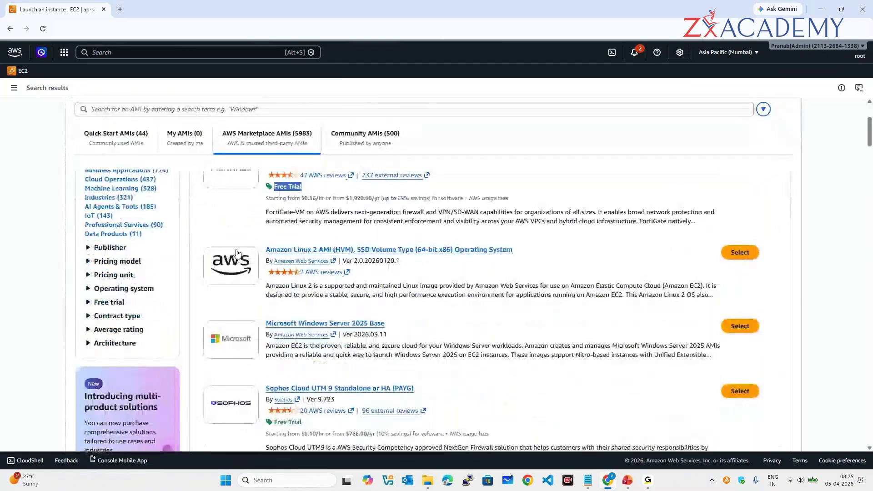
pyautogui.scroll(1, 366, 197)
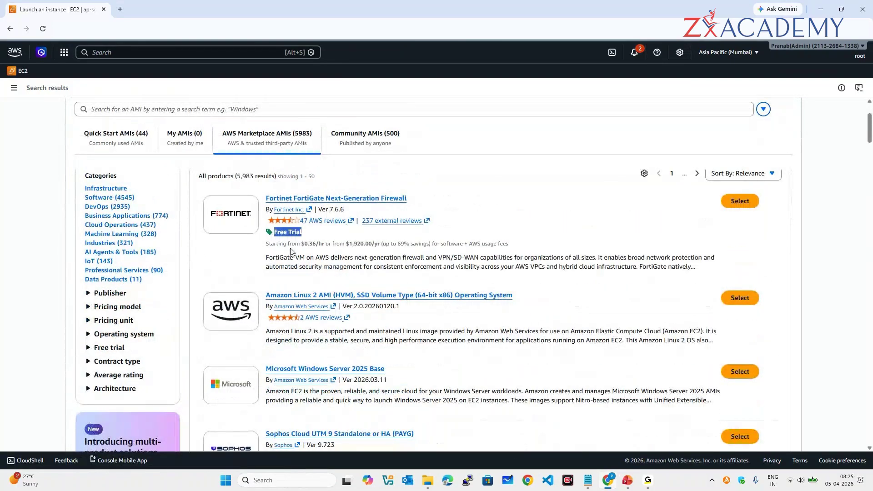
pyautogui.moveTo(268, 243); pyautogui.dragTo(317, 241)
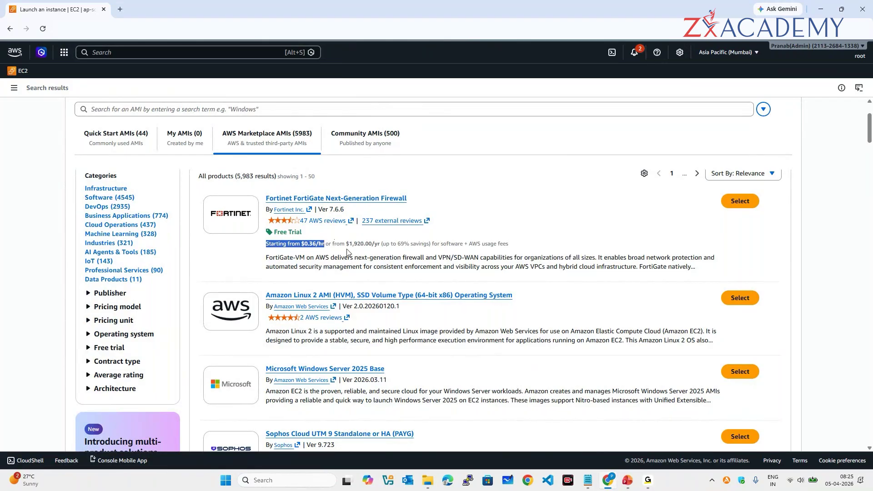
pyautogui.moveTo(347, 244); pyautogui.dragTo(375, 244)
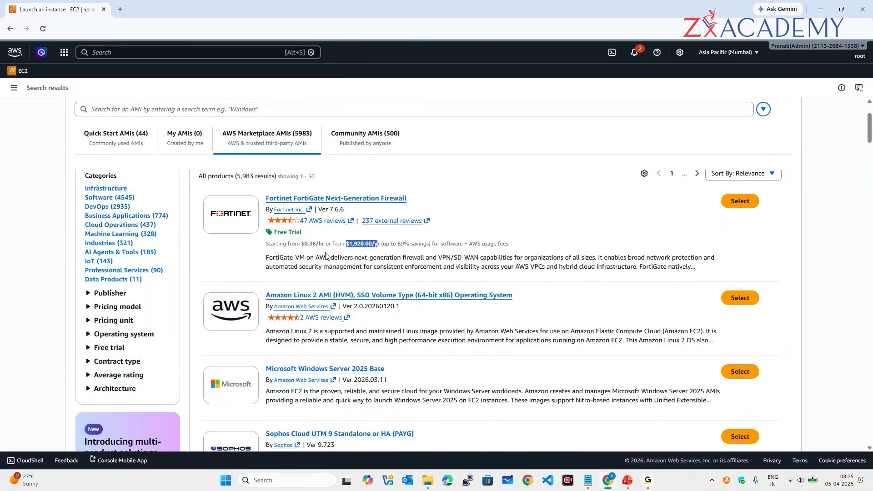
# Step: Look through the remaining AWS Marketplace AMI listings, comparing the operating systems, firewalls and software on offer
pyautogui.scroll(-2, 326, 256)
pyautogui.scroll(-10, 300, 248)
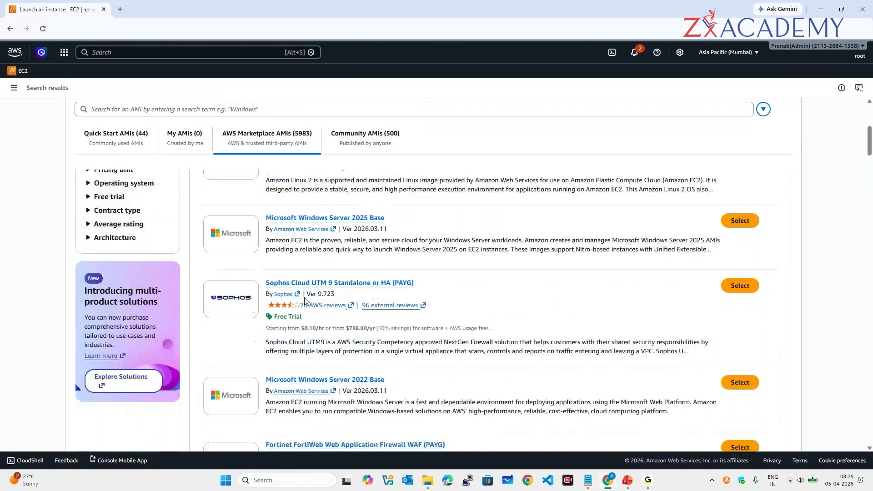
pyautogui.scroll(-10, 325, 246)
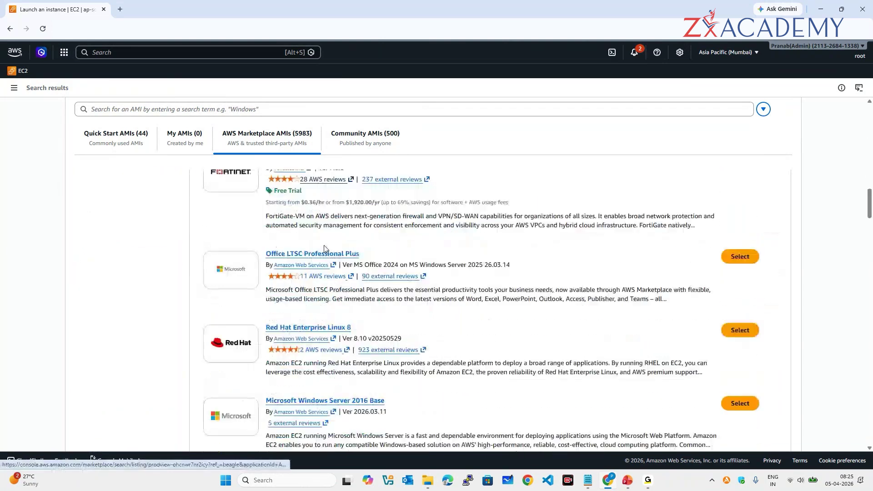
pyautogui.scroll(-2, 317, 271)
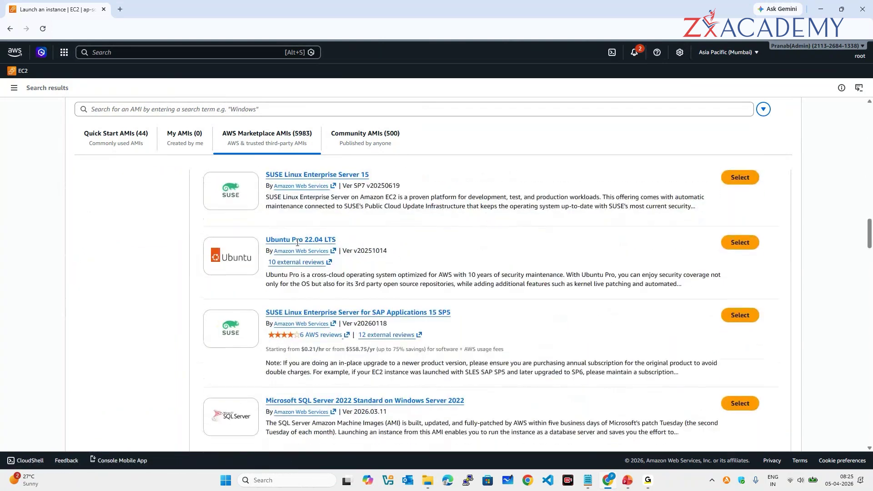
pyautogui.scroll(-10, 363, 293)
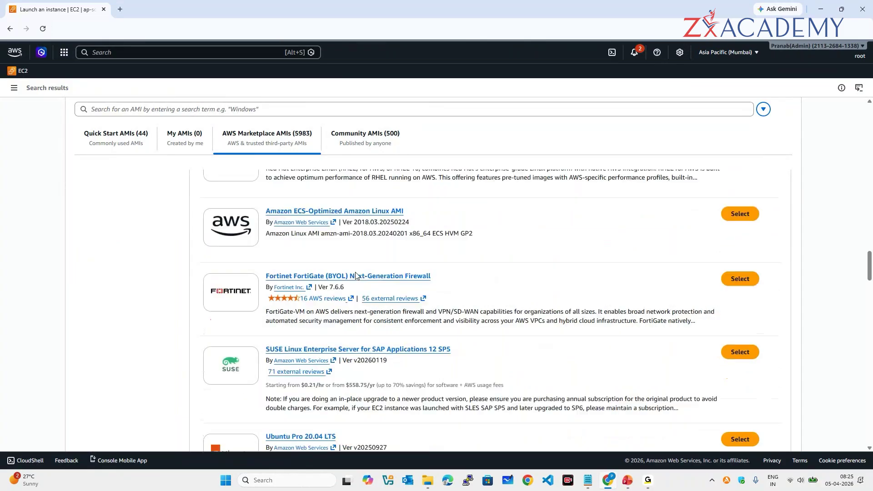
pyautogui.scroll(-5, 302, 261)
pyautogui.scroll(7, 301, 268)
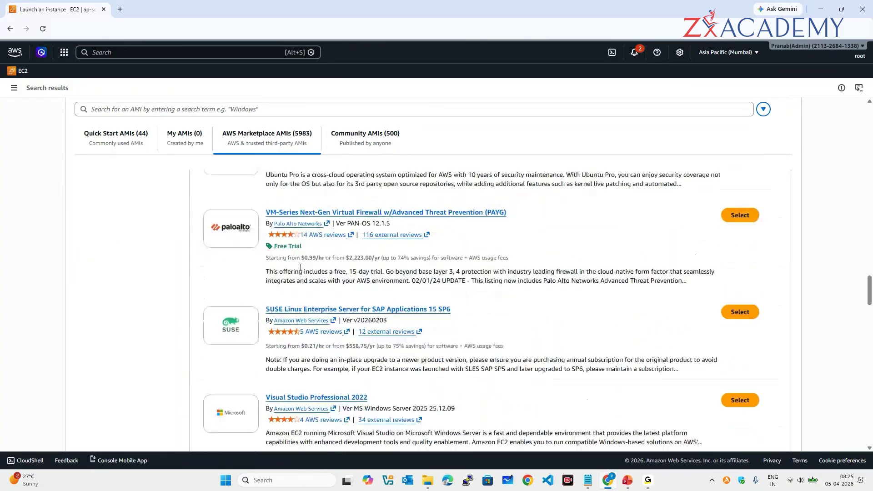
pyautogui.scroll(15, 301, 267)
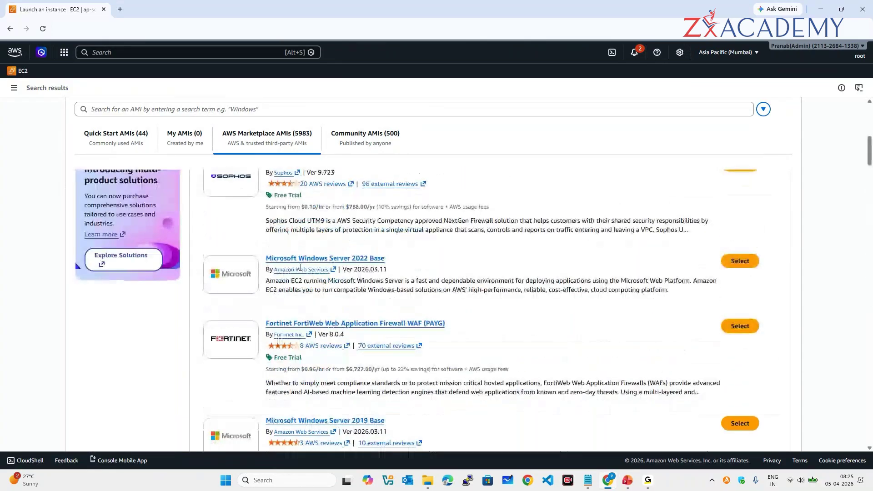
# Step: Switch the AMI catalog back to the Quick Start AMIs and return to the instance launch form
pyautogui.scroll(1, 301, 267)
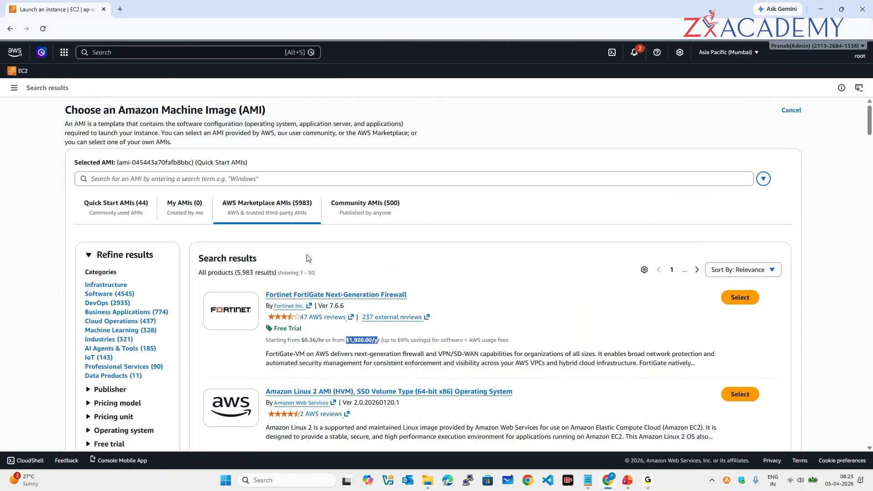
pyautogui.click(116, 210)
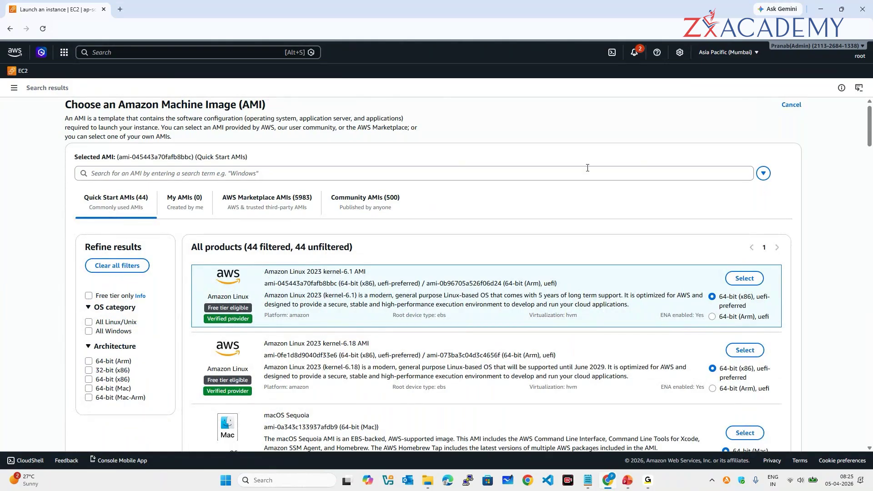
pyautogui.click(792, 108)
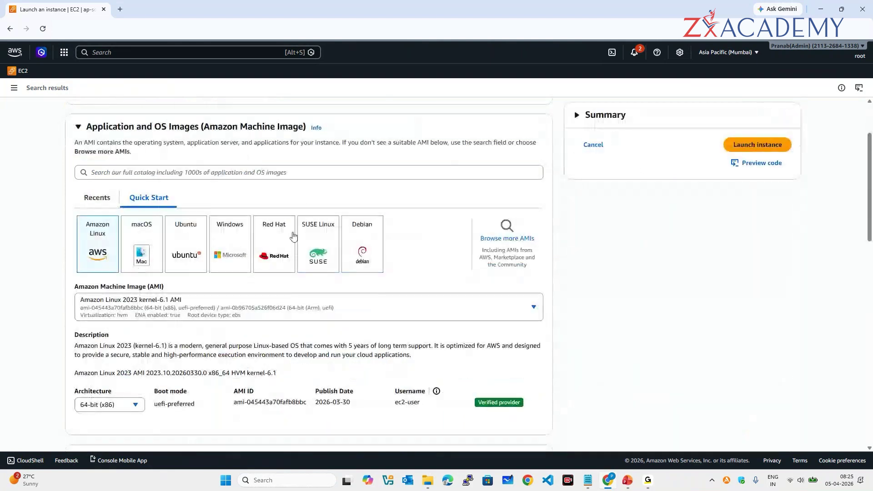
# Step: Expand the launch summary and examine the Amazon Linux image details, the instance type and the key pair section
pyautogui.click(578, 121)
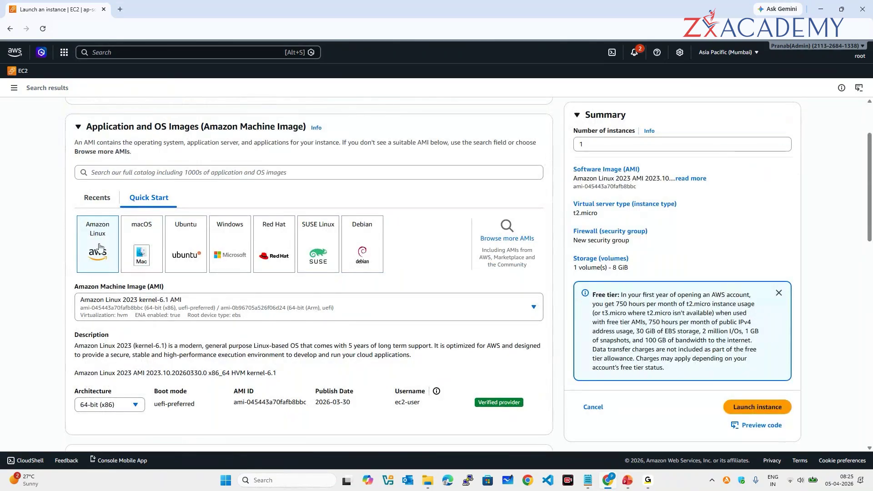
pyautogui.scroll(-1, 134, 267)
pyautogui.scroll(-3, 134, 268)
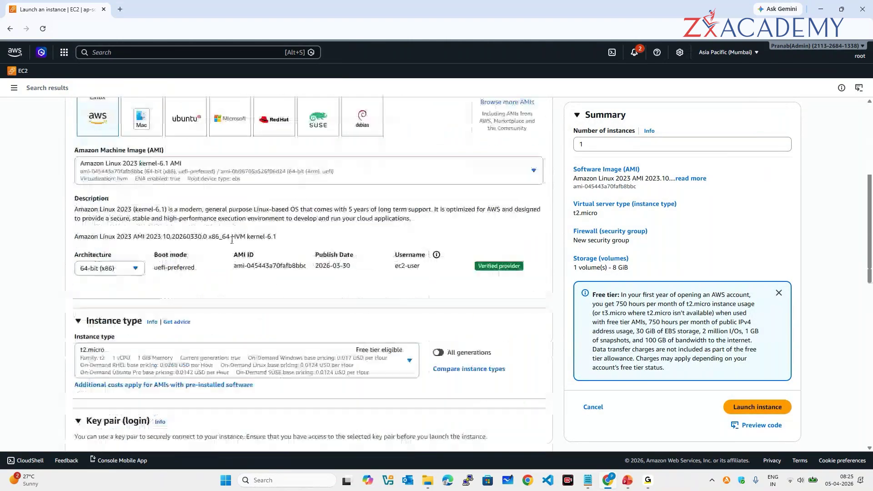
pyautogui.scroll(1, 278, 270)
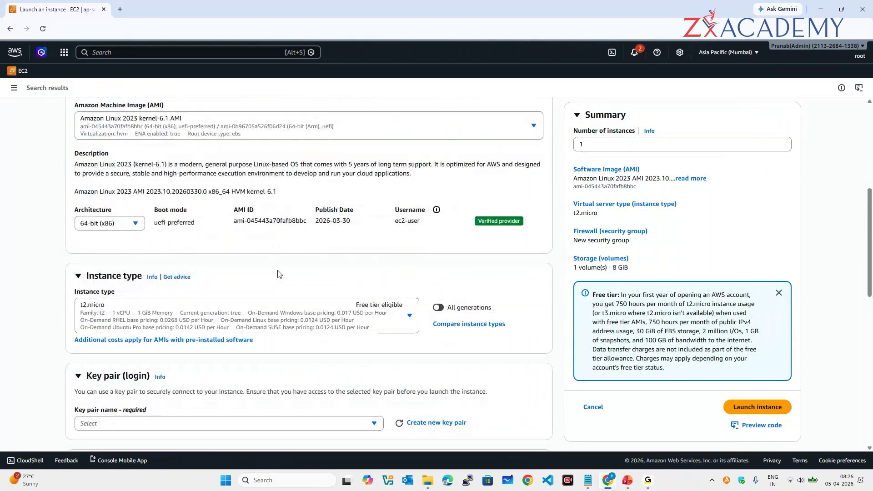
pyautogui.scroll(1, 279, 275)
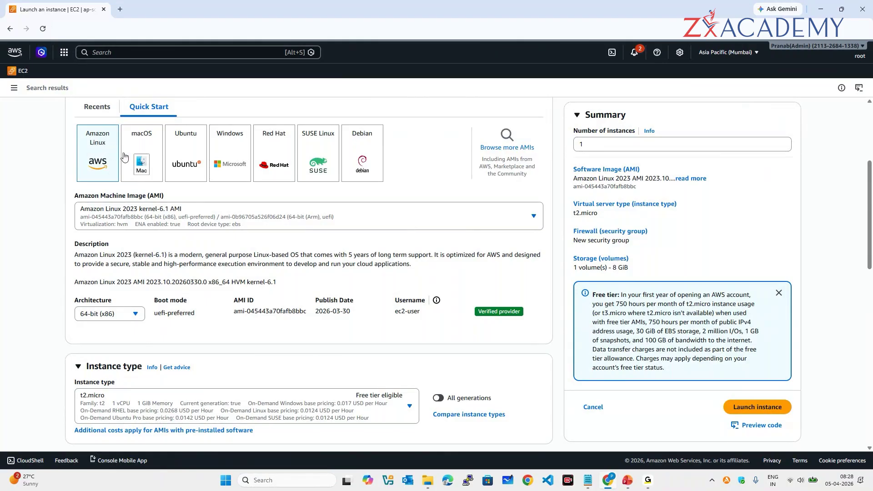
pyautogui.scroll(-3, 127, 159)
pyautogui.scroll(-1, 131, 160)
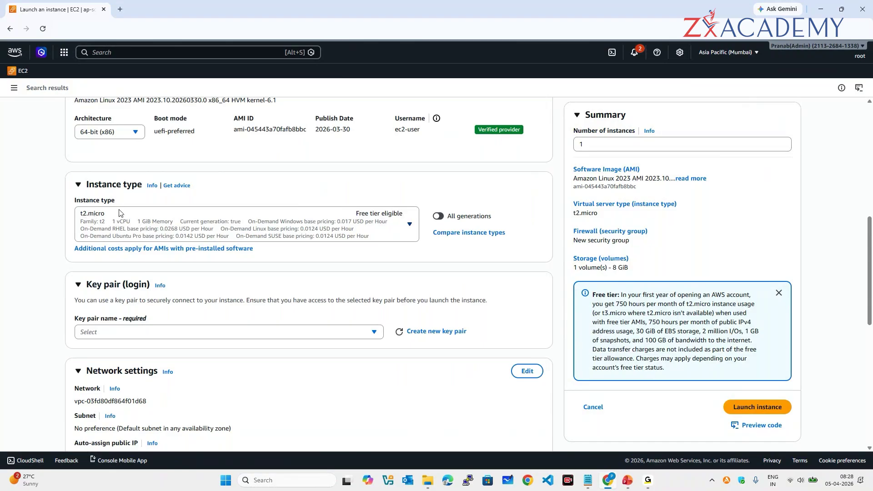
pyautogui.scroll(-1, 187, 229)
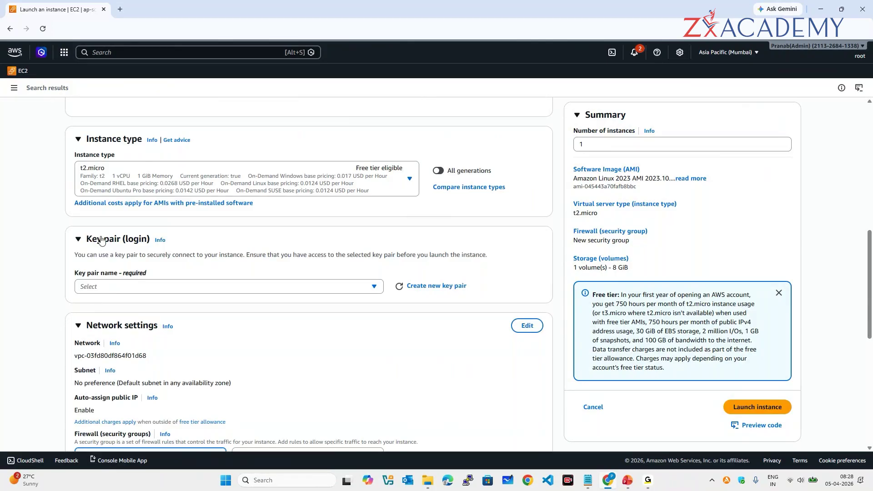
pyautogui.scroll(-1, 151, 255)
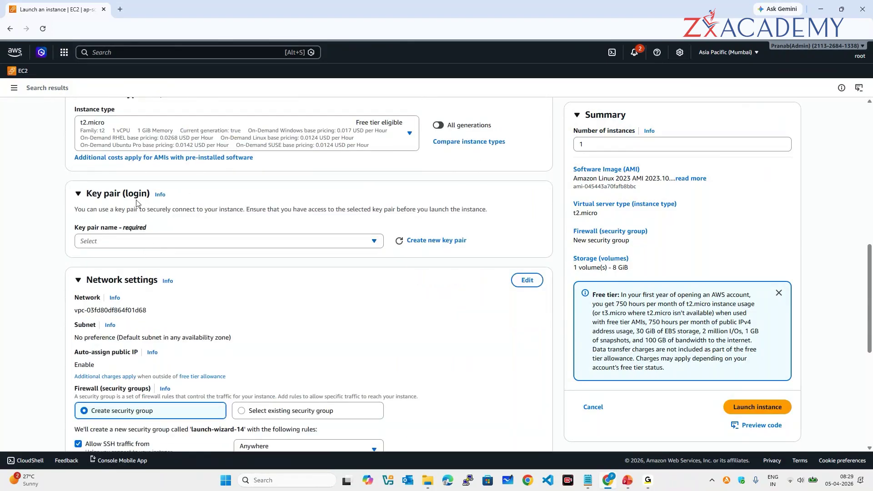
# Step: Check the existing key pairs, then create an RSA key pair named gokey in .ppk format and dismiss the app chooser
pyautogui.click(167, 241)
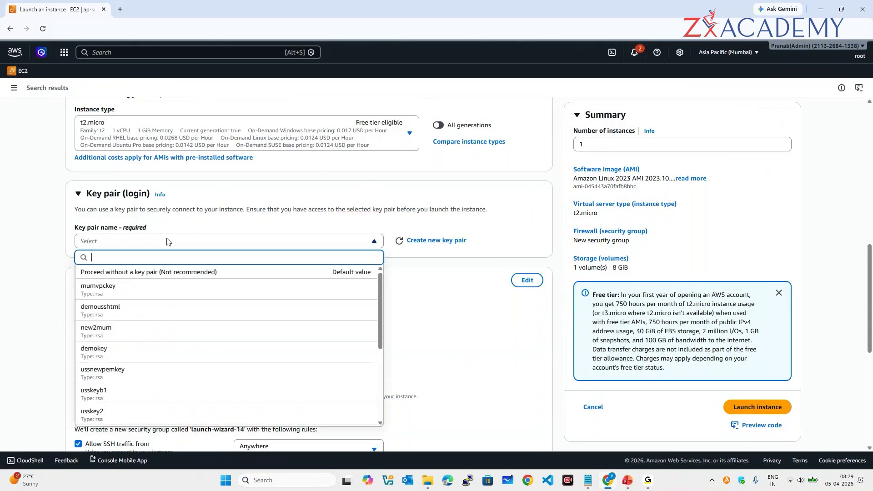
pyautogui.click(58, 229)
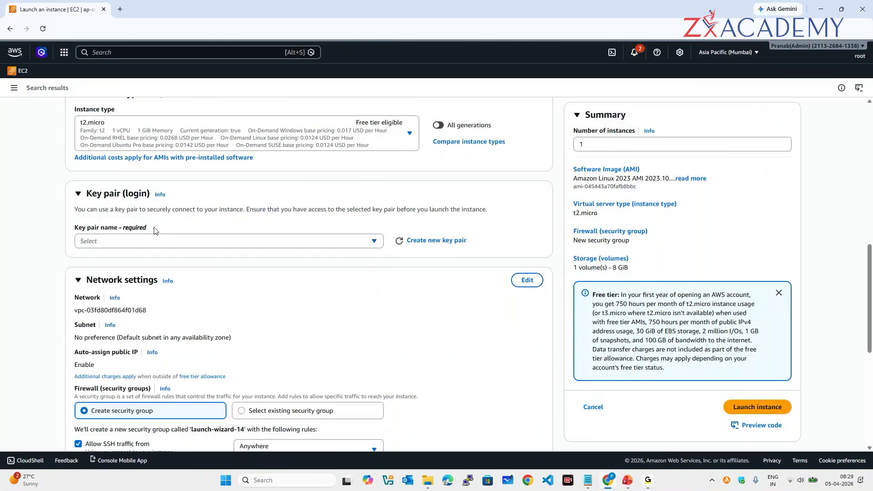
pyautogui.click(427, 242)
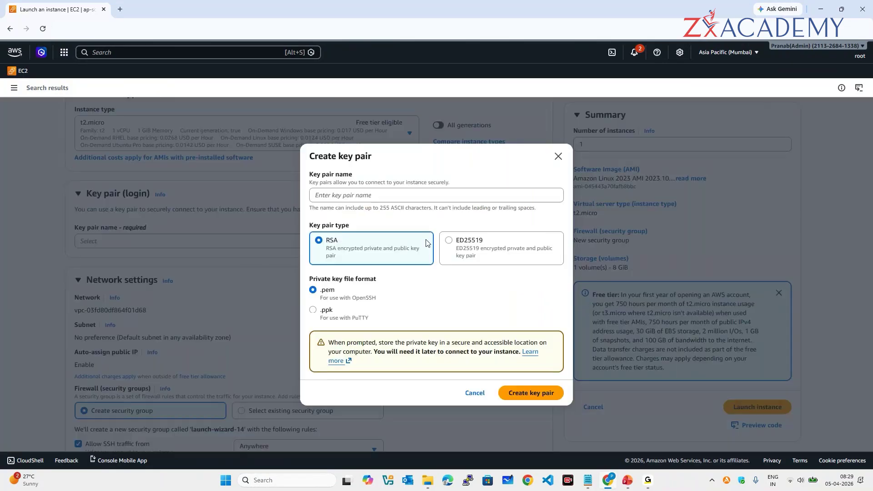
pyautogui.click(336, 193)
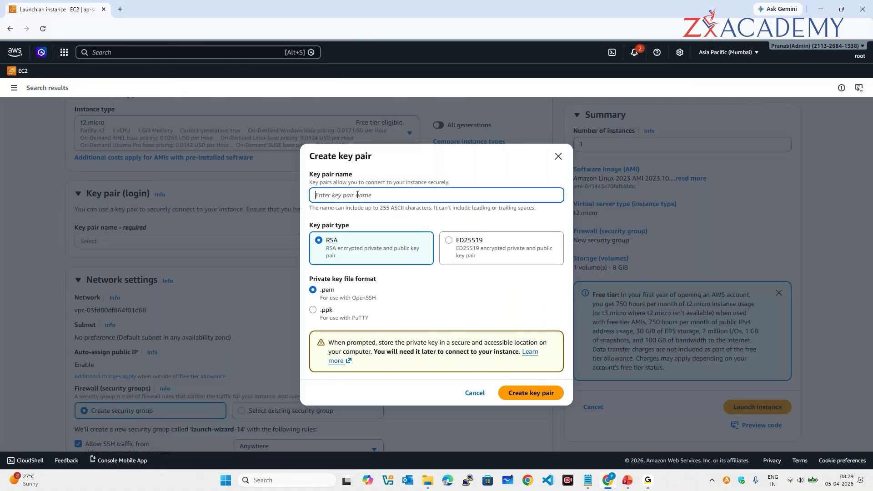
pyautogui.write('gokey')
pyautogui.click(314, 311)
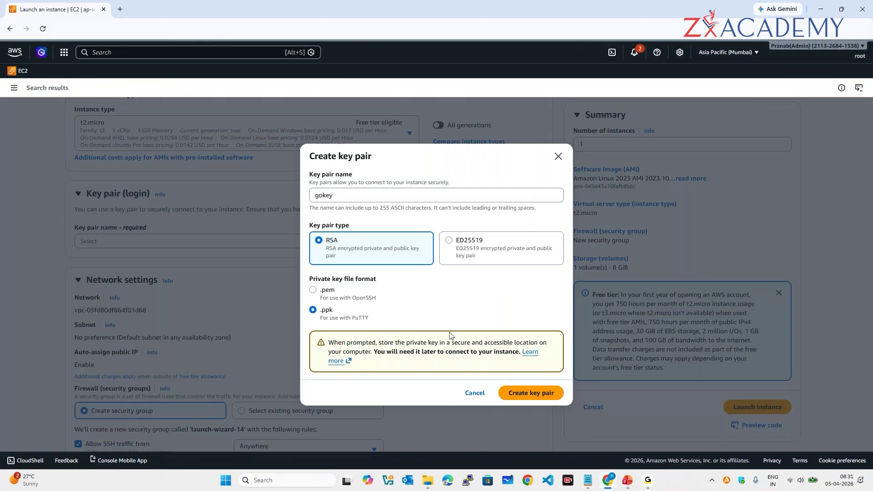
pyautogui.click(529, 394)
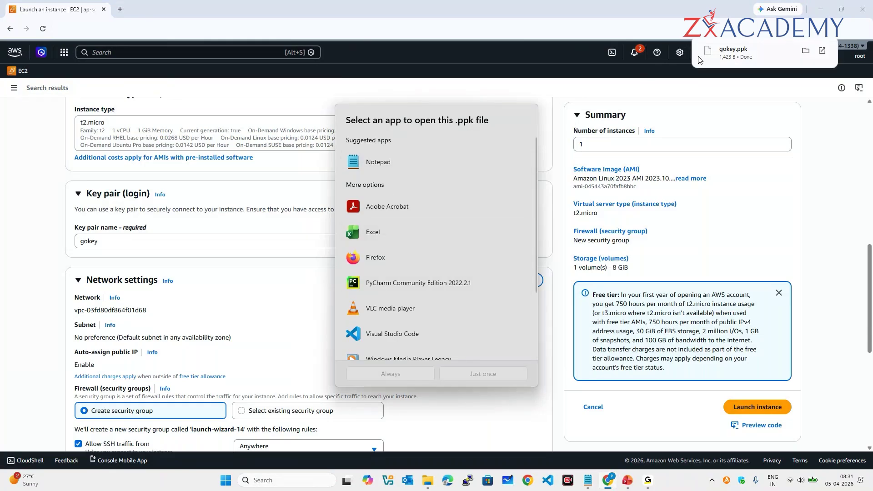
pyautogui.click(580, 85)
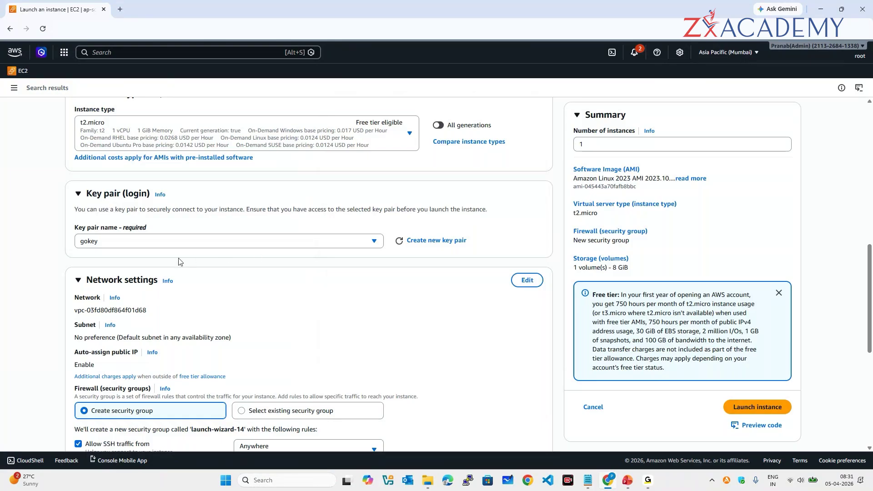
# Step: Use an existing security group for the instance's firewall and select the one named default
pyautogui.scroll(-2, 225, 231)
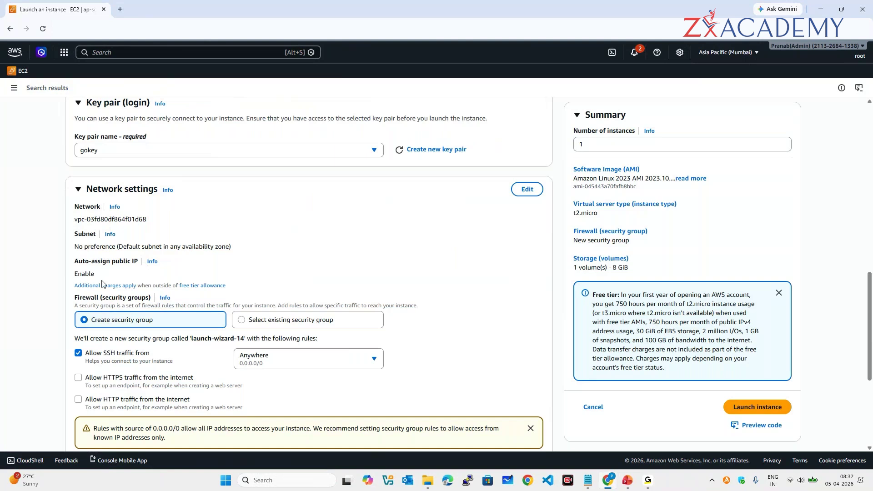
pyautogui.moveTo(75, 297); pyautogui.dragTo(150, 300)
pyautogui.click(101, 297)
pyautogui.click(242, 320)
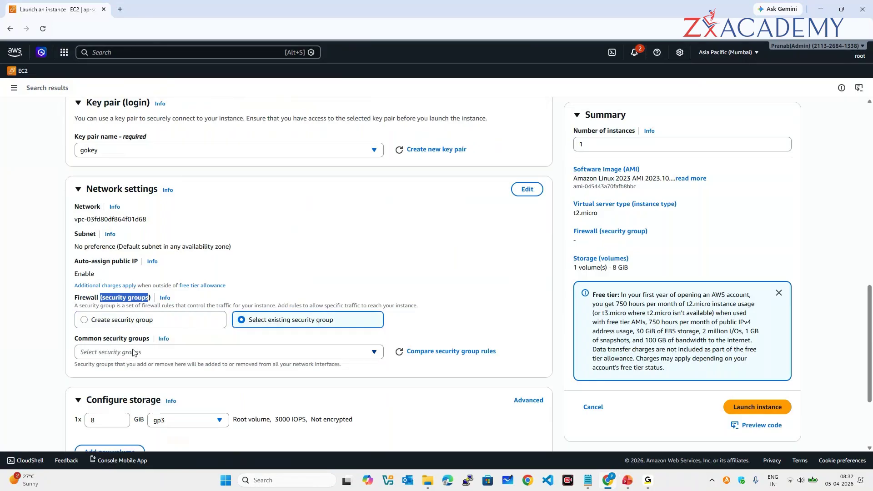
pyautogui.click(162, 353)
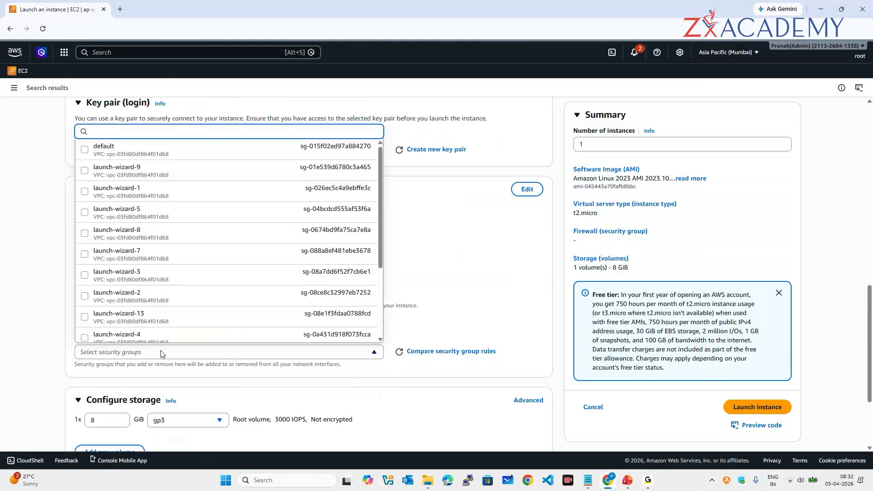
pyautogui.click(85, 151)
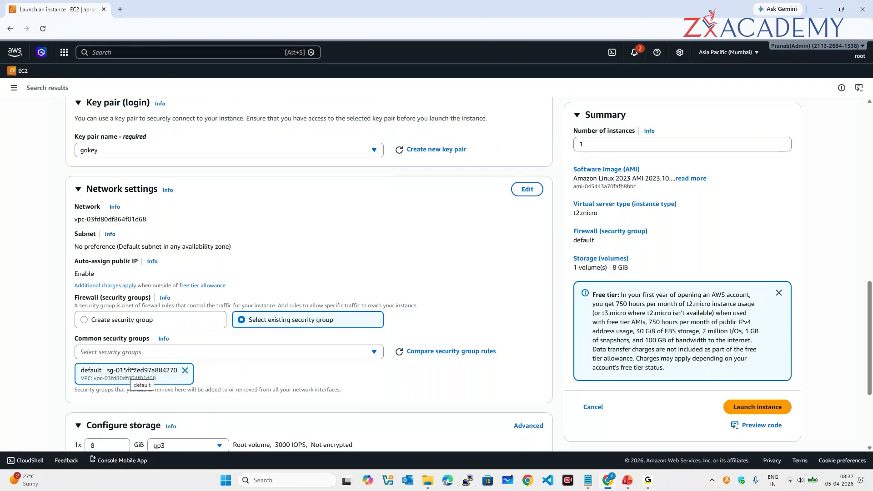
# Step: Review the network settings and the root volume's size and type in the storage configuration
pyautogui.scroll(-3, 267, 355)
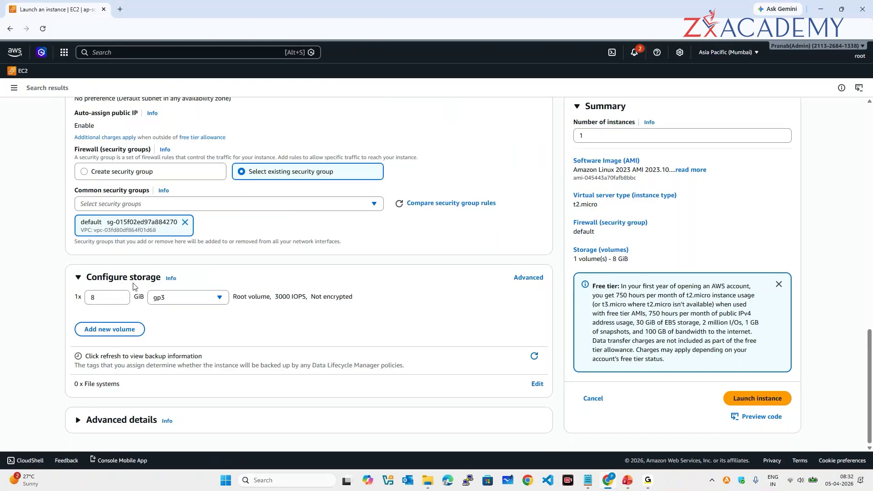
pyautogui.scroll(3, 135, 286)
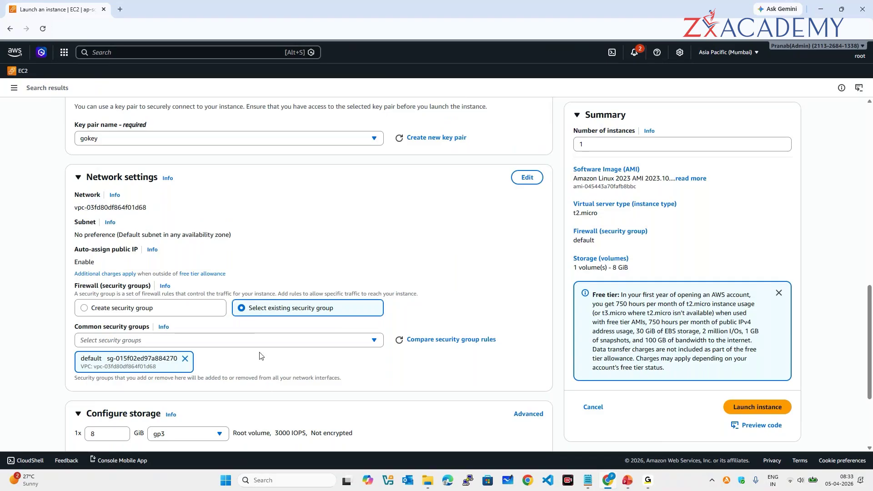
pyautogui.scroll(-3, 259, 356)
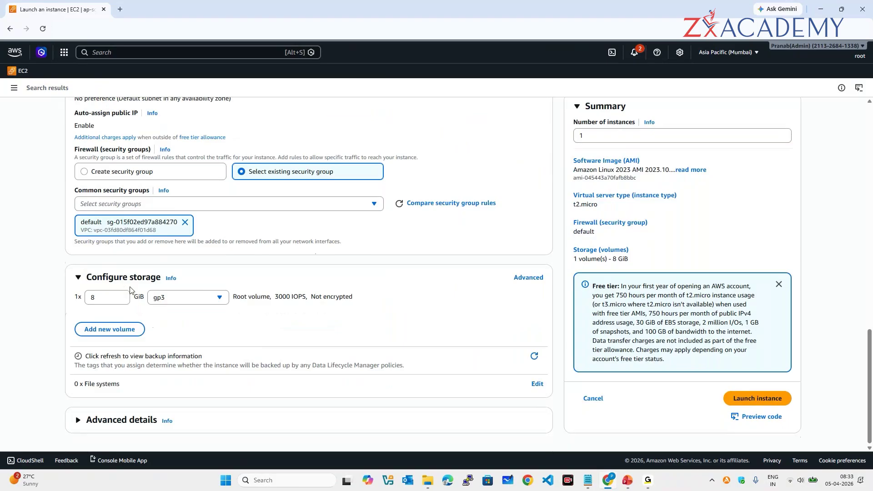